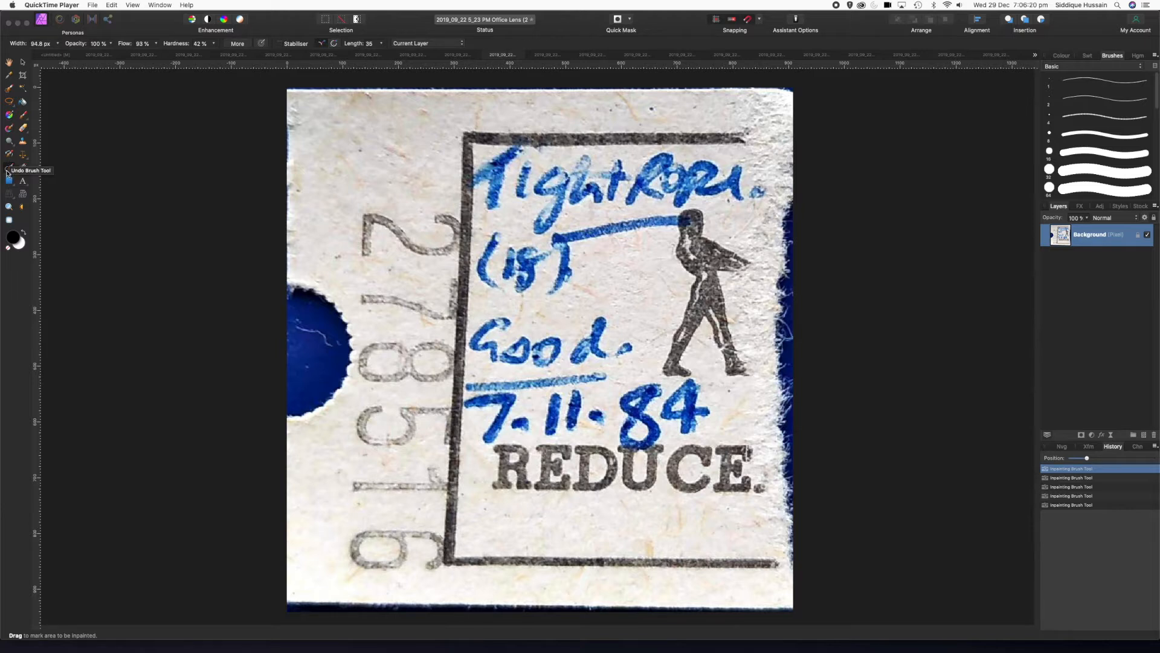
- With the Inpainting Brush, paint away the blue background at the ticket's upper-right corner and along the upper part of its torn right edge
left_click(9, 171)
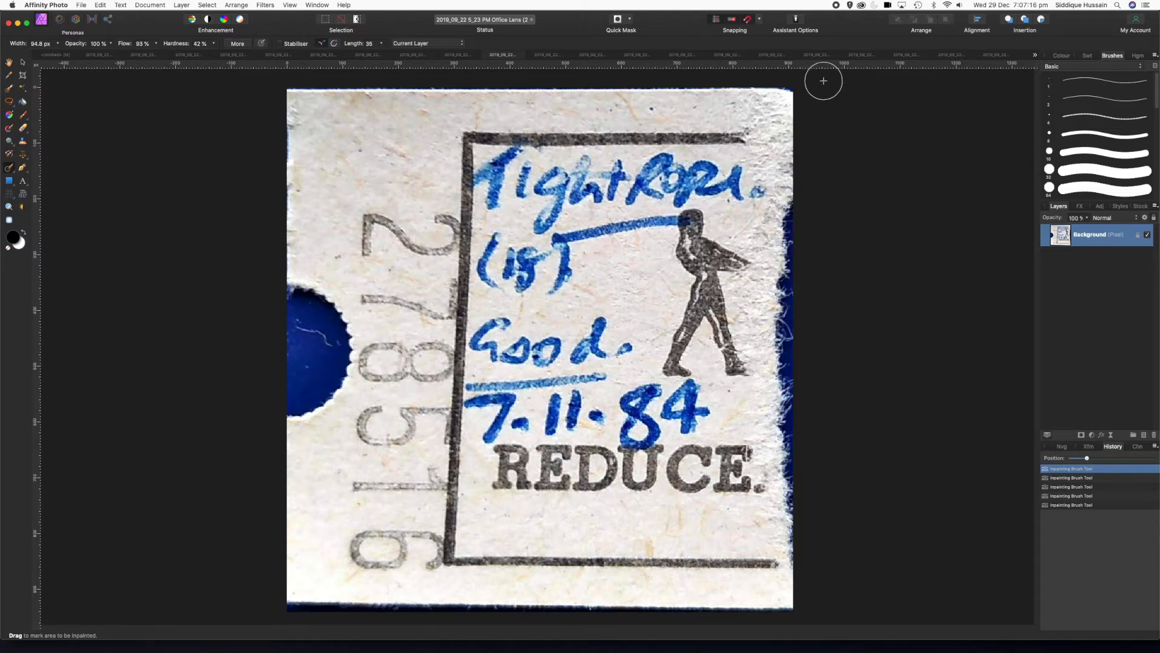
scroll(800, 75, "up", 3)
scroll(799, 75, "up", 2)
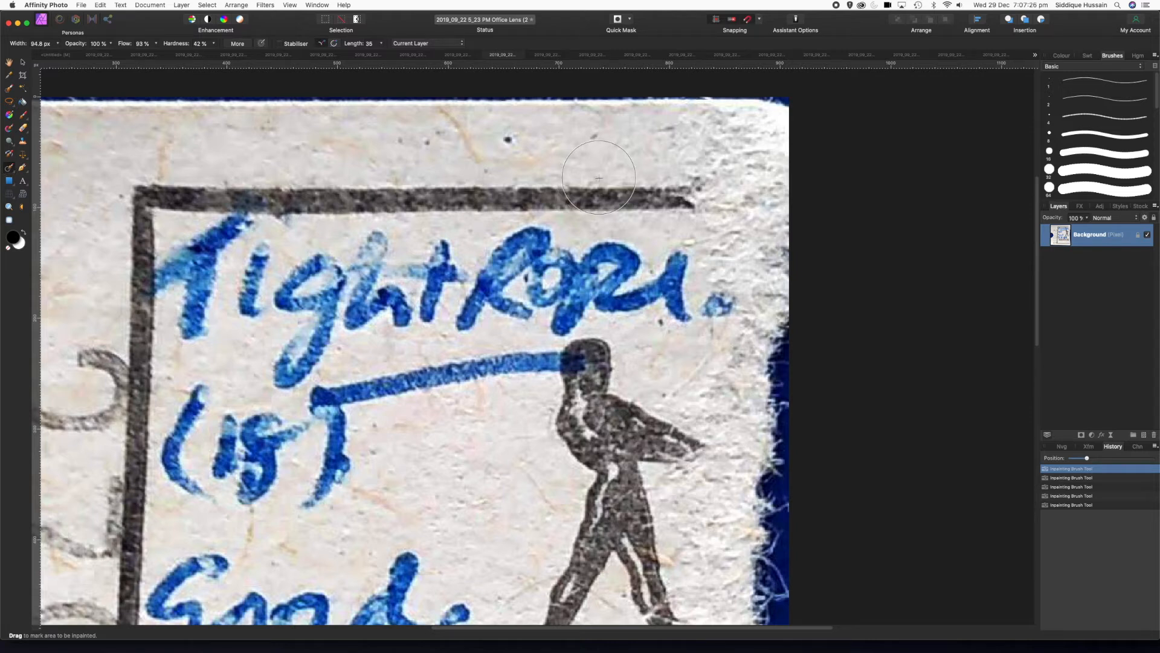
key("super+z")
left_click_drag(803, 124, 750, 103)
left_click_drag(776, 306, 774, 549)
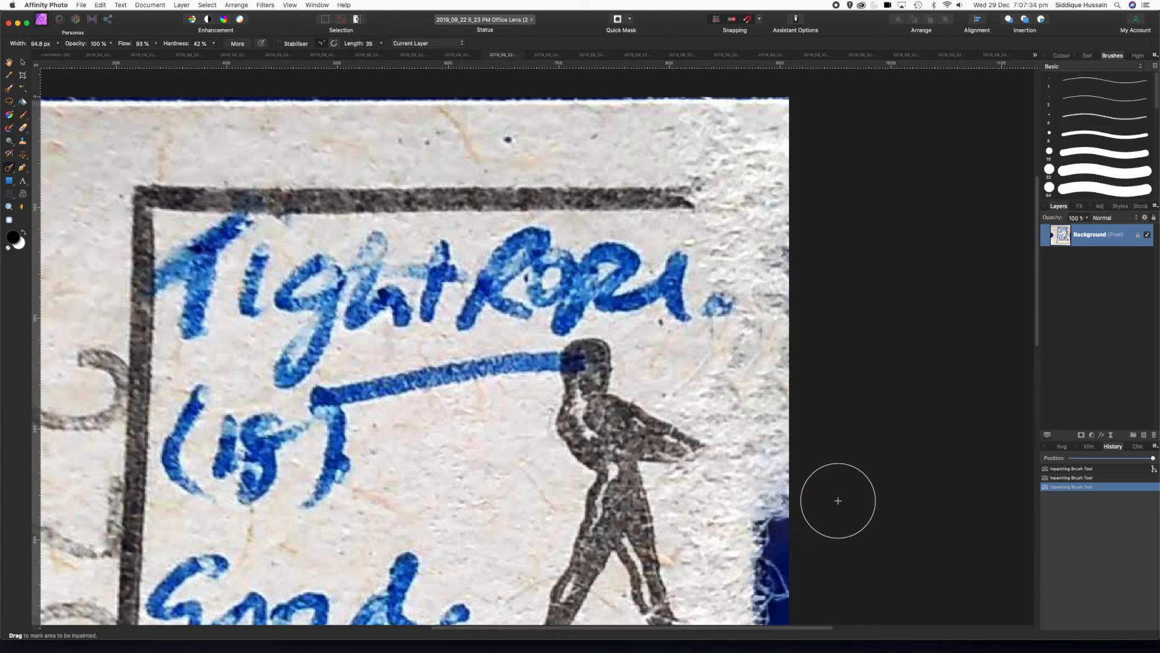
- Inpaint the torn right edge beside the walking figure, including the stray duplicate foot and letter fragment there
key("space")
mouse_move(781, 431)
left_mouse_down()
mouse_move(749, 370)
mouse_move(809, 260)
mouse_move(778, 409)
mouse_move(810, 514)
mouse_move(810, 640)
left_mouse_up()
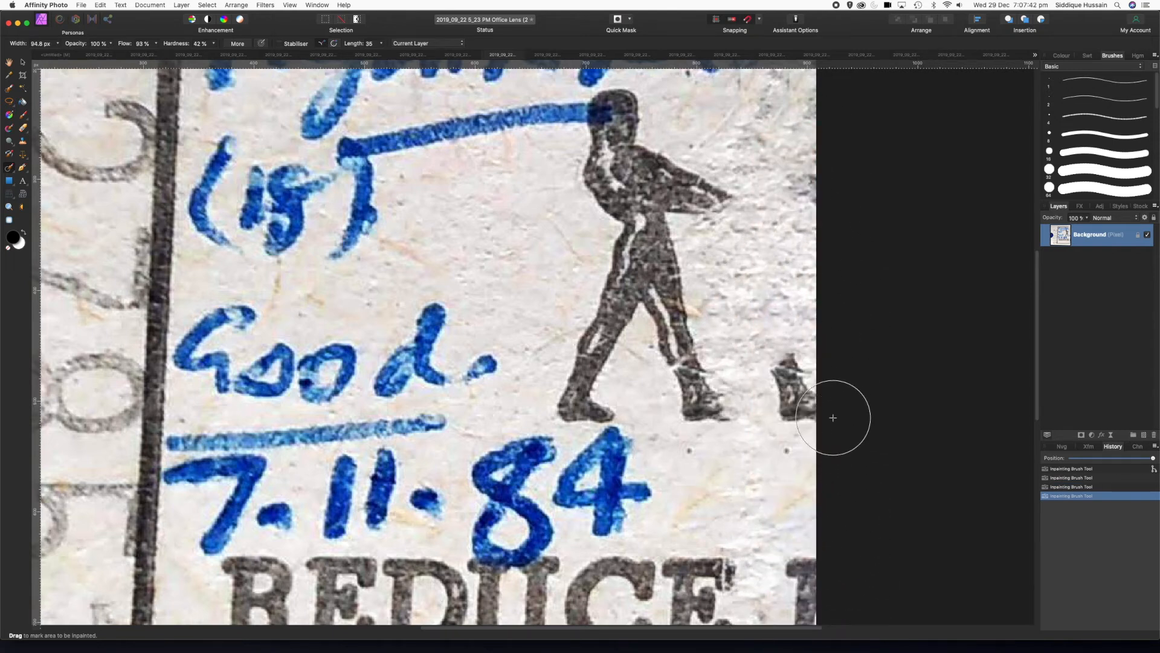
mouse_move(783, 333)
left_mouse_down()
mouse_move(795, 307)
mouse_move(786, 369)
mouse_move(810, 441)
left_mouse_up()
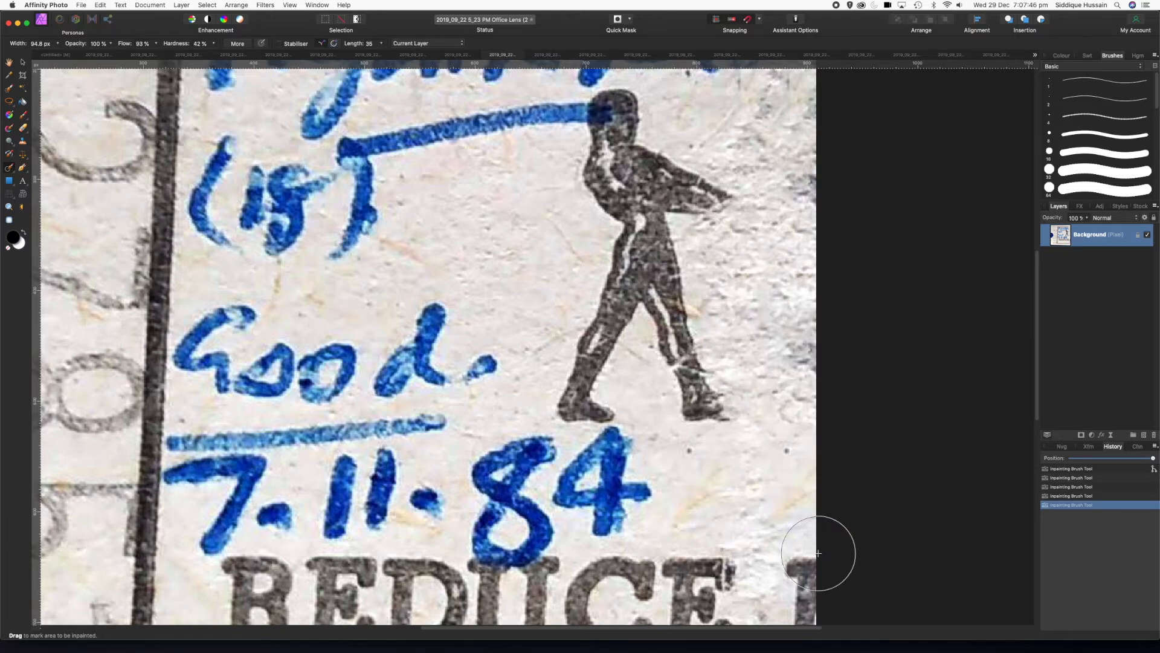
left_click_drag(810, 520, 804, 626)
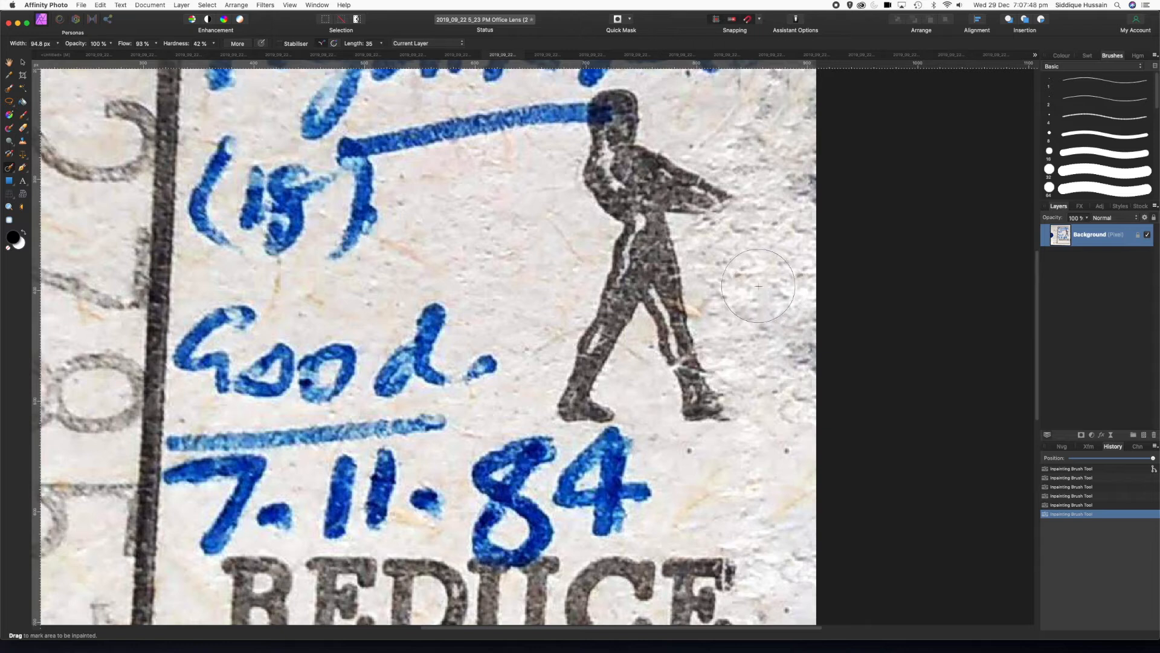
- Inpaint the blue fringe on the lower right edge and the dark strip along the ticket's whole bottom edge
left_click_drag(728, 442, 692, 45)
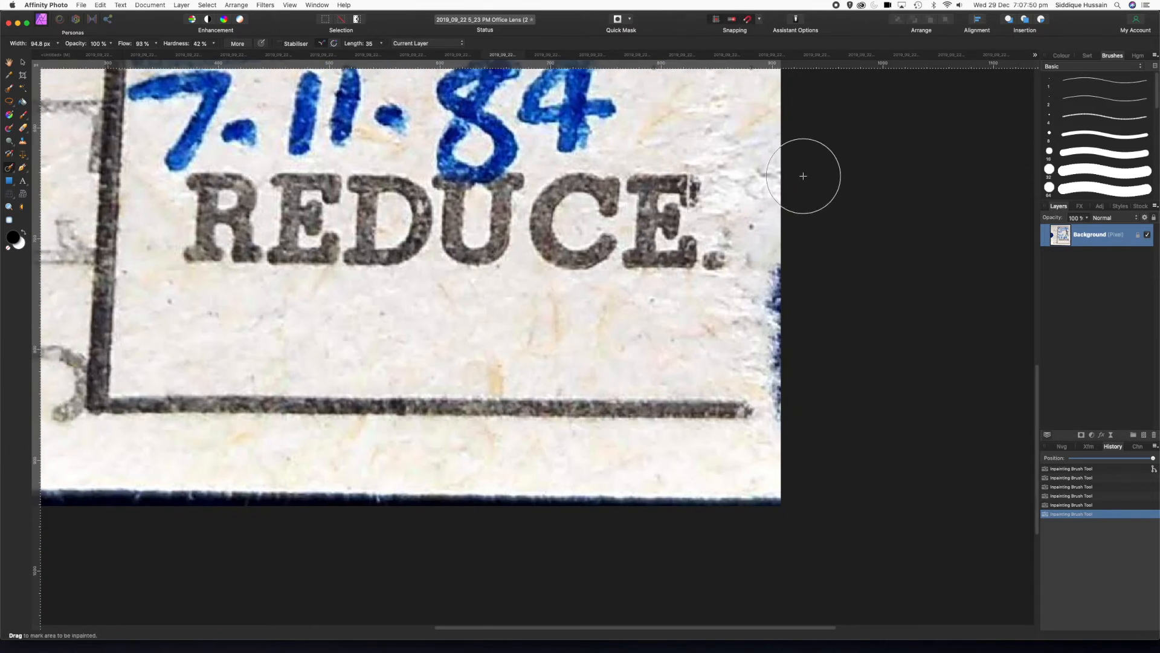
mouse_move(792, 275)
left_mouse_down()
mouse_move(800, 398)
mouse_move(796, 511)
mouse_move(679, 520)
mouse_move(469, 506)
mouse_move(47, 515)
left_mouse_up()
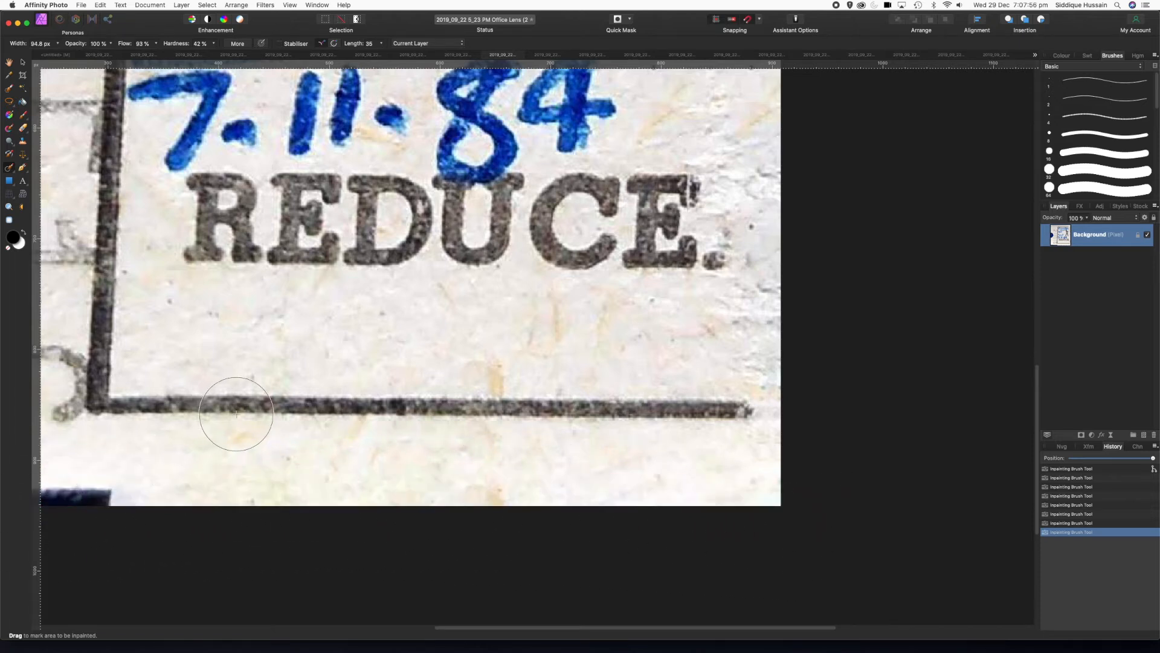
left_click_drag(207, 392, 600, 283)
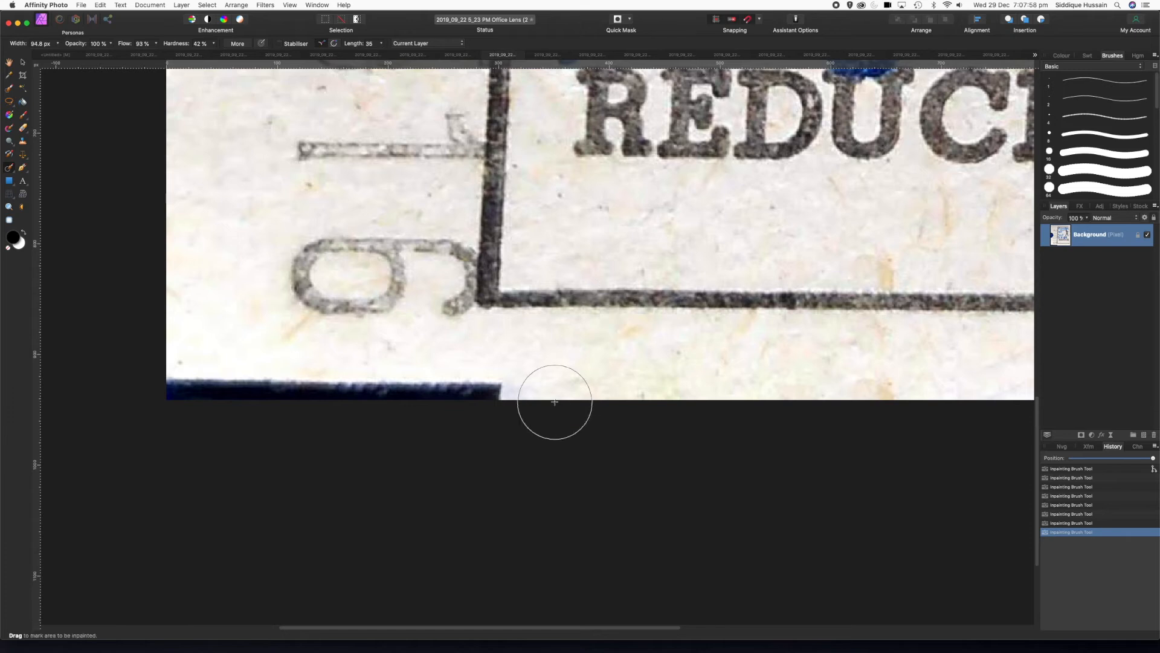
mouse_move(513, 404)
left_mouse_down()
mouse_move(150, 398)
mouse_move(166, 407)
left_mouse_up()
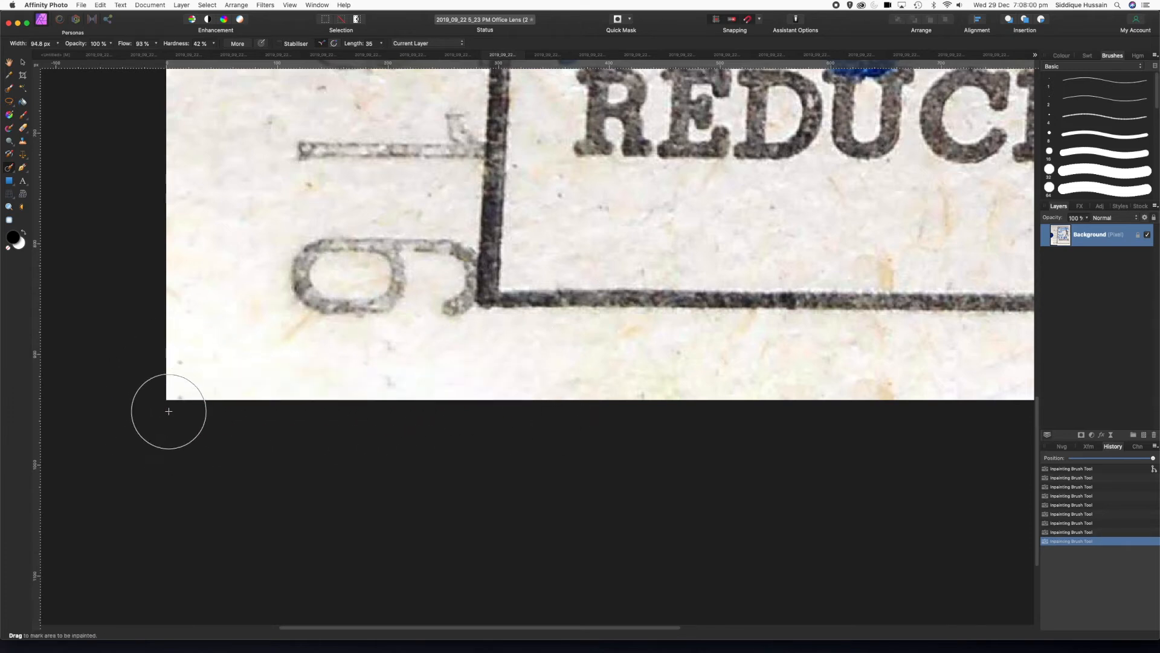
- Inpaint the thin blue line along the ticket's top edge, from the left corner across to the right
left_click_drag(242, 231, 267, 349)
scroll(267, 349, "up", 10)
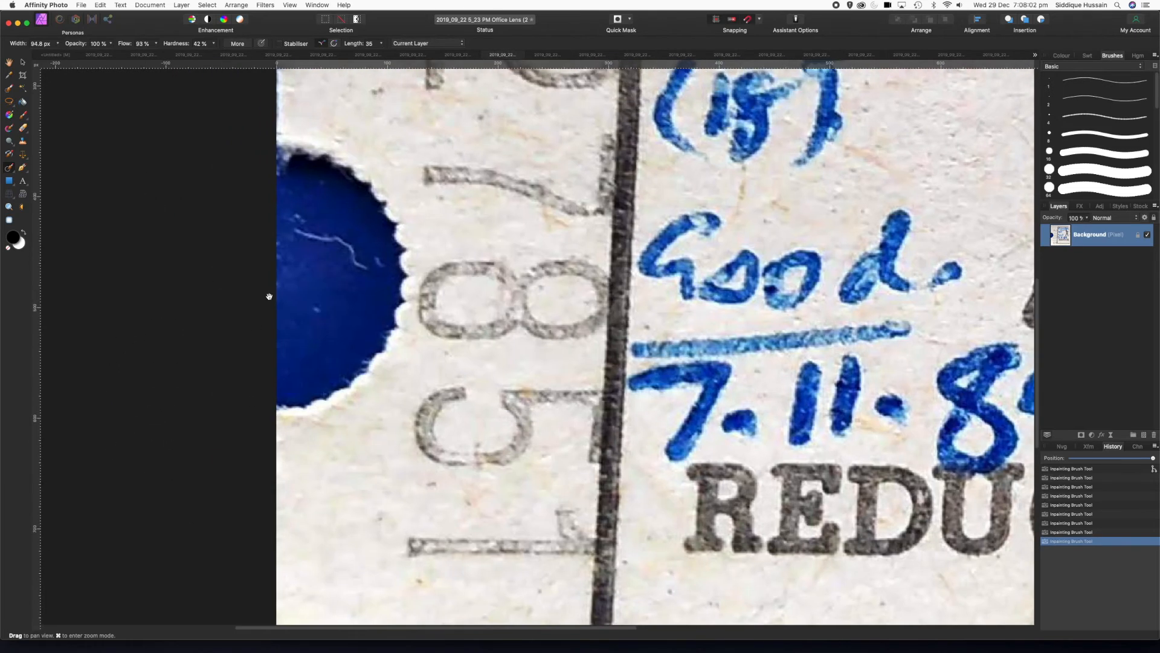
scroll(287, 316, "up", 5)
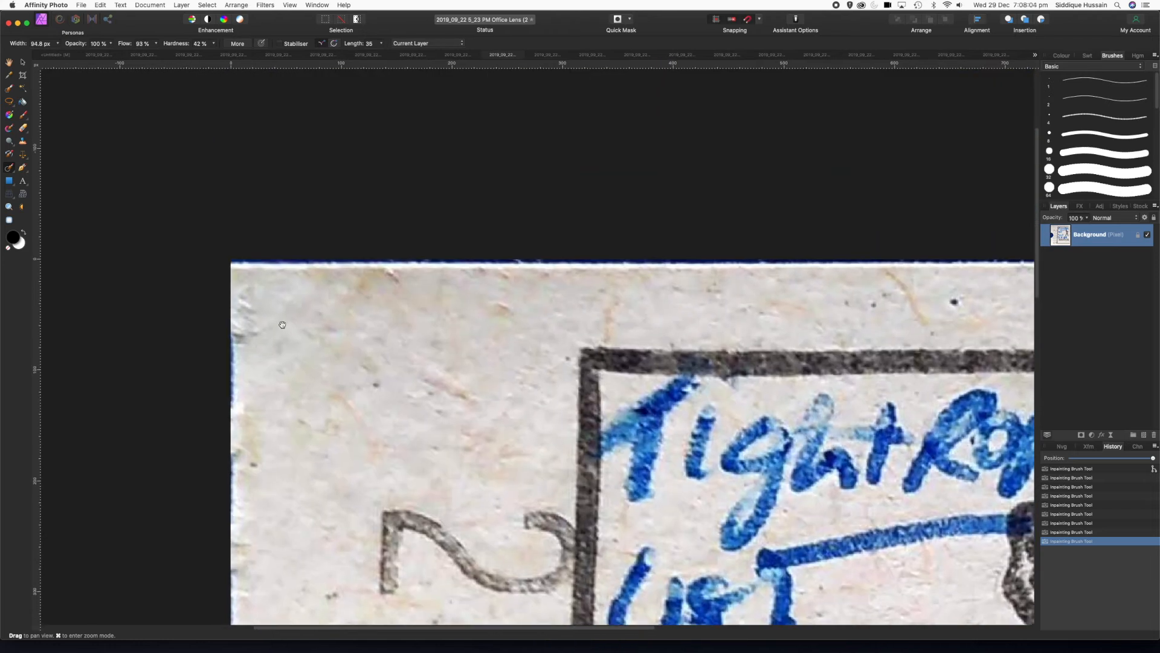
scroll(329, 322, "right", 4)
scroll(330, 322, "up", 2)
mouse_move(199, 291)
left_mouse_down()
mouse_move(425, 269)
mouse_move(927, 259)
left_mouse_up()
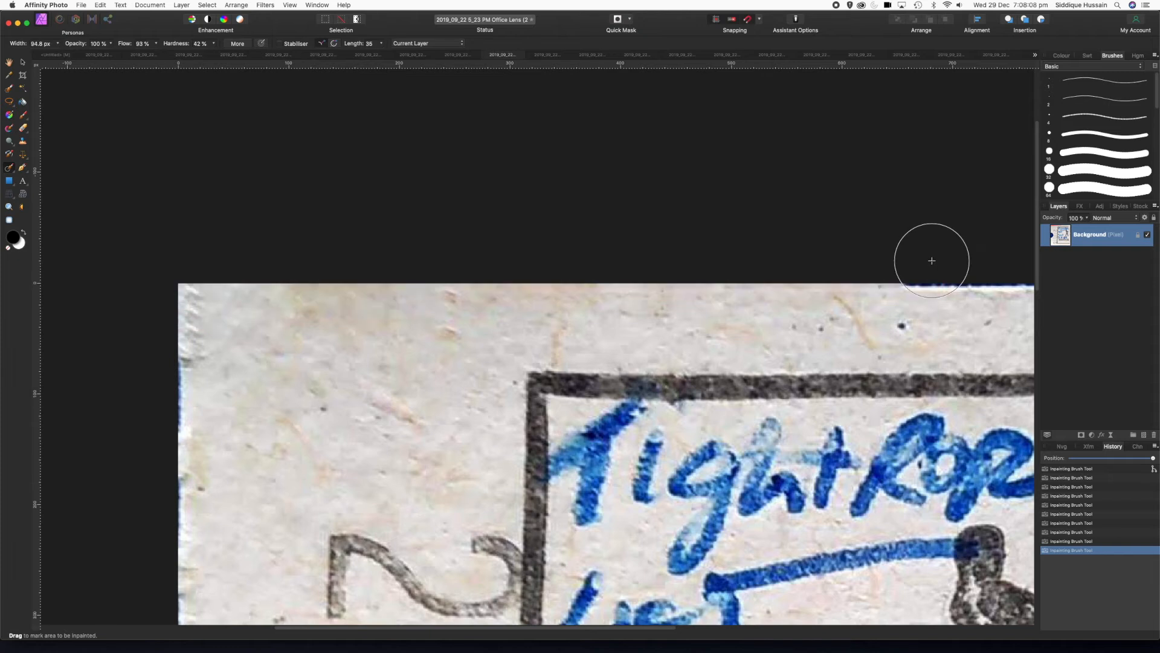
scroll(844, 291, "right", 5)
left_click_drag(515, 261, 855, 267)
- Inpaint the blue fringe on the ticket's left edge above the punched hole
scroll(790, 218, "left", 7)
scroll(790, 217, "down", 4)
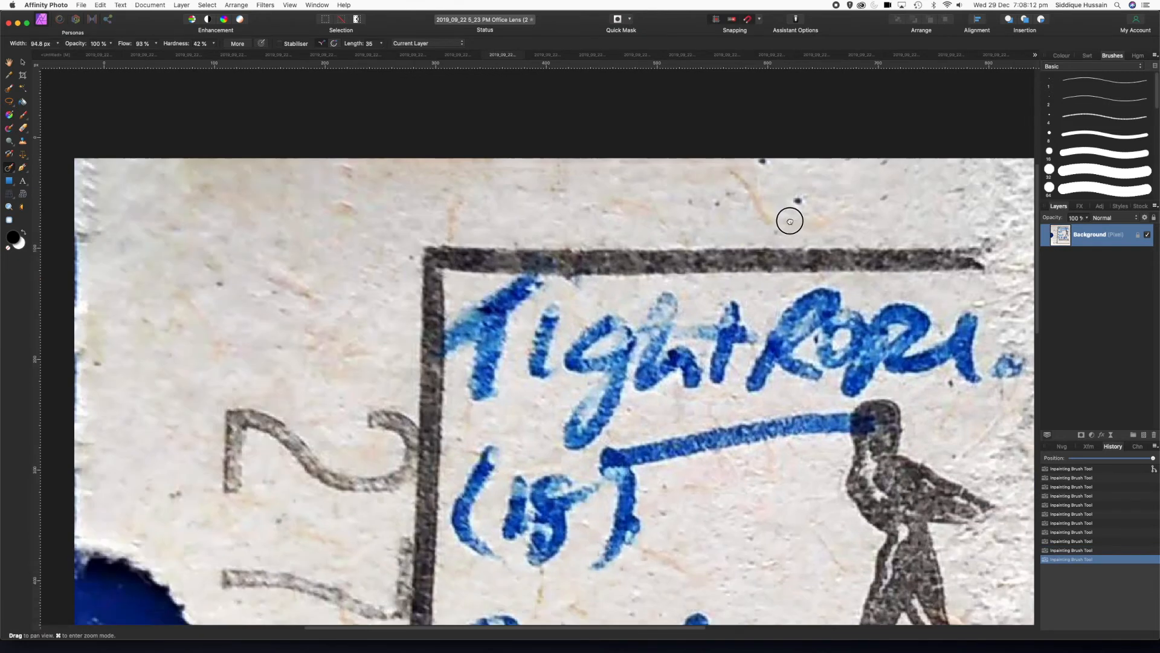
mouse_move(491, 315)
left_mouse_down()
mouse_move(560, 283)
mouse_move(646, 199)
mouse_move(711, 375)
left_mouse_up()
left_click_drag(442, 186, 419, 557)
- Enlarge the brush to 125.4 px and inpaint the blue punched hole on the ticket's left edge
mouse_move(579, 441)
left_mouse_down()
mouse_move(568, 382)
mouse_move(508, 184)
left_mouse_up()
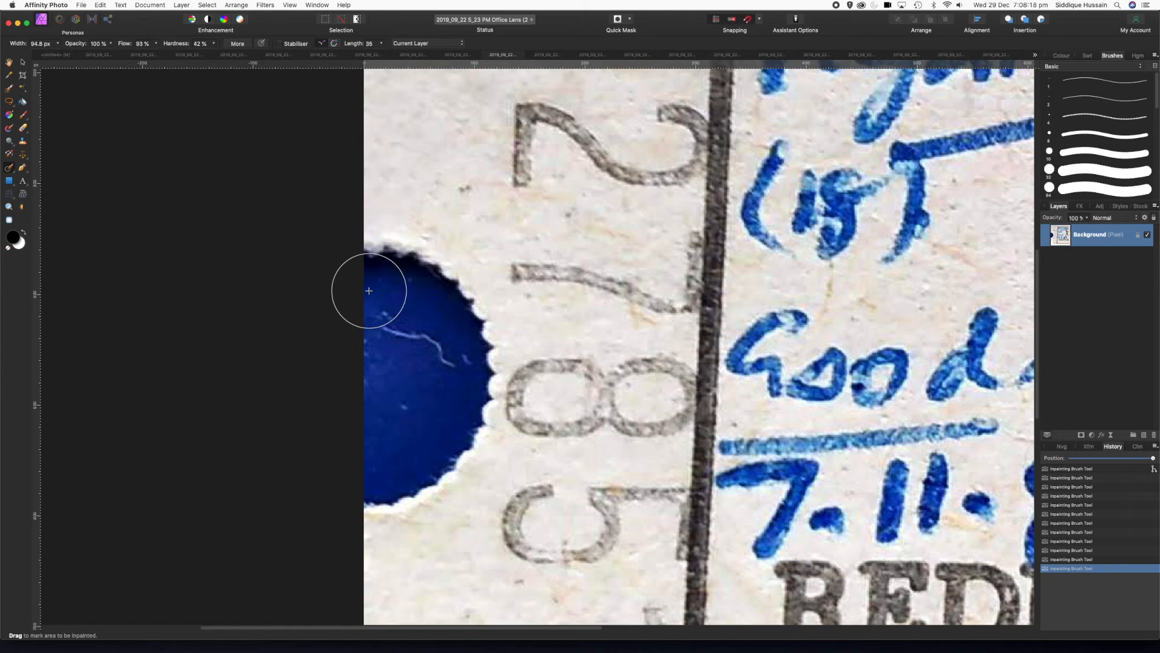
key("]")
mouse_move(368, 284)
left_mouse_down()
mouse_move(423, 284)
mouse_move(461, 362)
mouse_move(458, 420)
mouse_move(366, 474)
mouse_move(391, 334)
mouse_move(329, 308)
left_mouse_up()
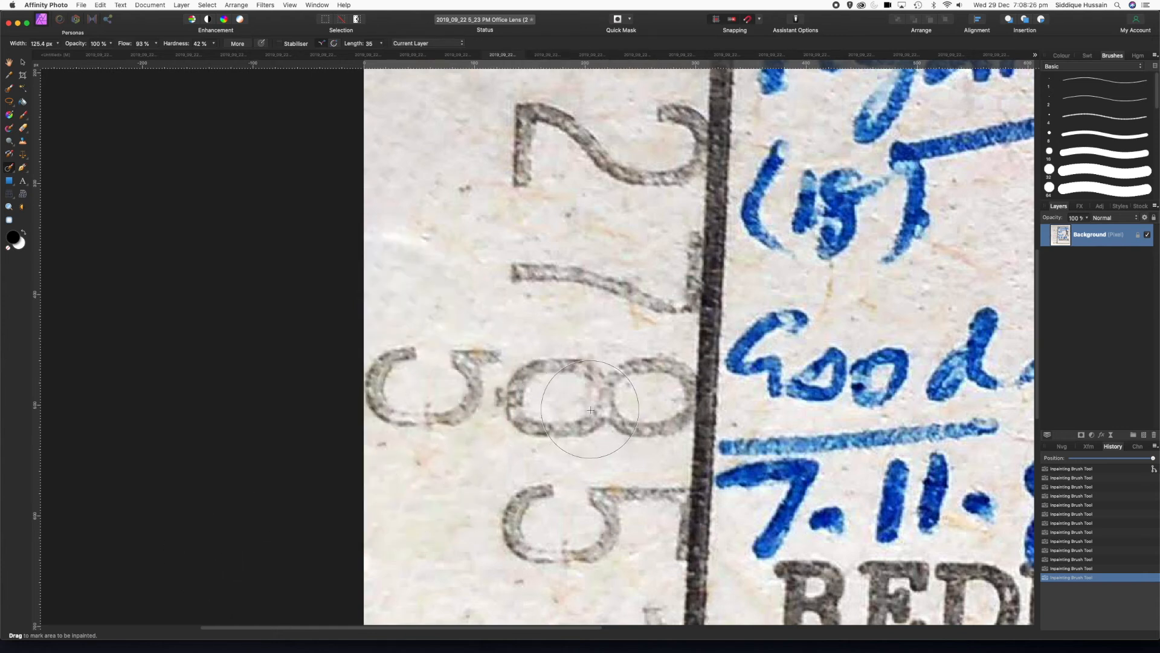
- Inpaint the stray copied numeral in the filled hole area, left of the printed 8
left_click_drag(387, 339, 379, 547)
left_click_drag(441, 311, 417, 502)
left_click_drag(403, 592, 401, 590)
mouse_move(475, 311)
left_mouse_down()
mouse_move(453, 404)
mouse_move(399, 433)
mouse_move(337, 510)
left_mouse_up()
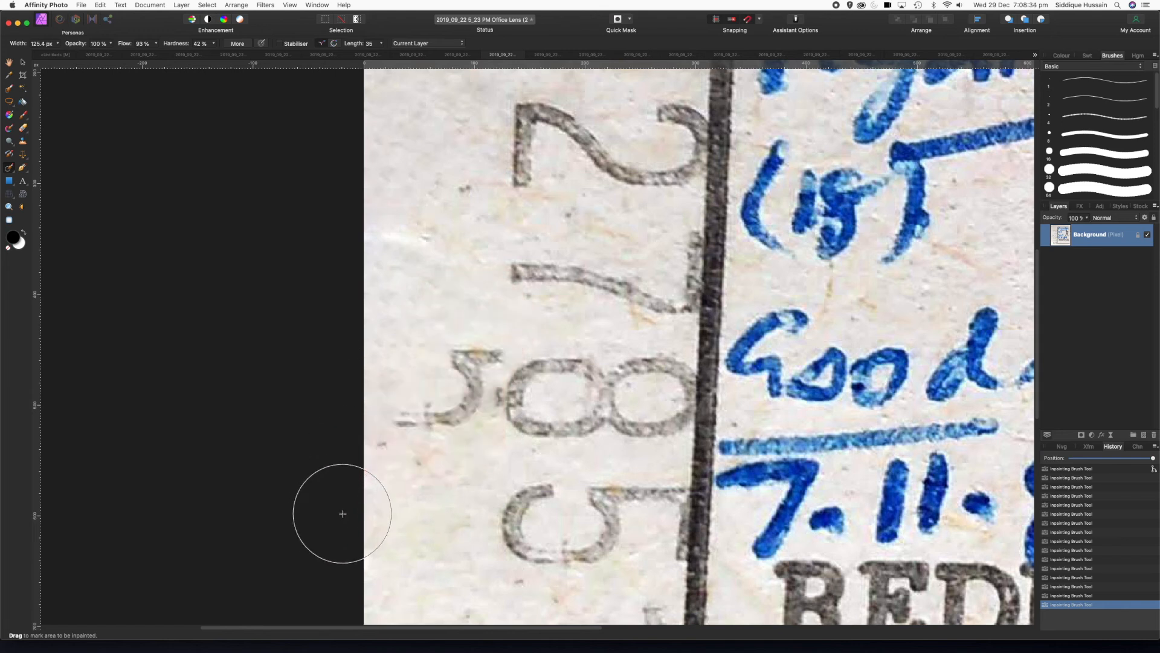
- Reduce the brush to 65.4 px and inpaint the remaining numeral fragments between the filled hole and the printed 8
key("bracketleft")
key("bracketleft")
key("bracketleft")
key("bracketleft")
key("bracketleft")
key("bracketleft")
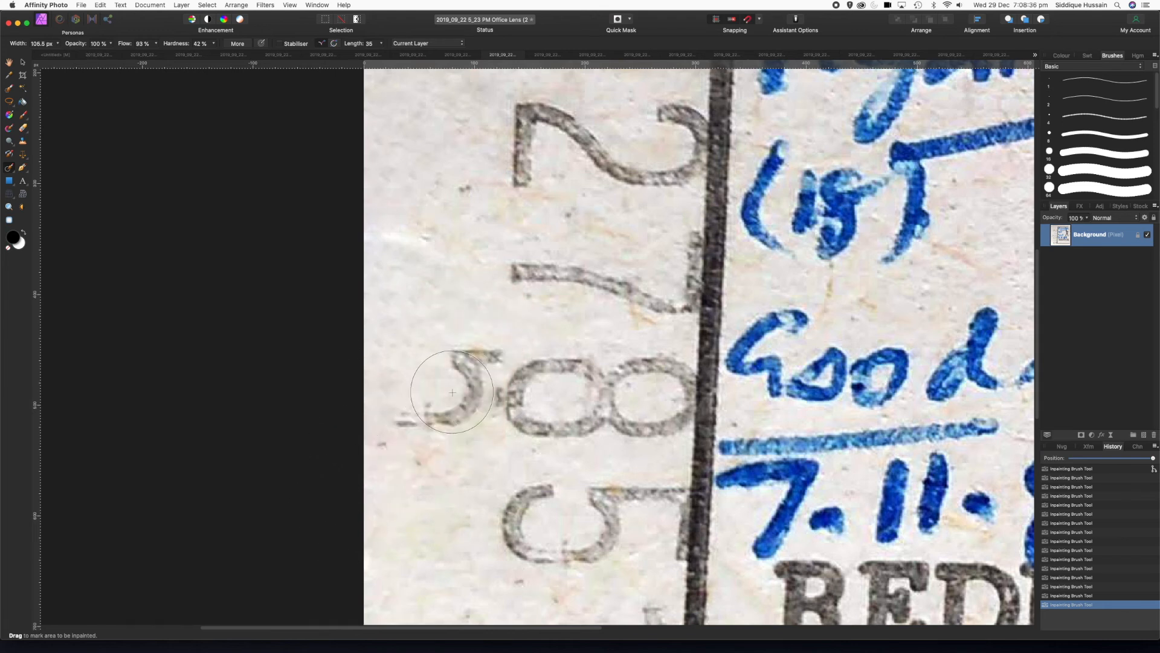
mouse_move(437, 418)
left_mouse_down()
mouse_move(363, 440)
mouse_move(363, 453)
left_mouse_up()
mouse_move(460, 365)
left_mouse_down()
mouse_move(452, 468)
mouse_move(435, 502)
left_mouse_up()
left_click_drag(507, 328, 477, 371)
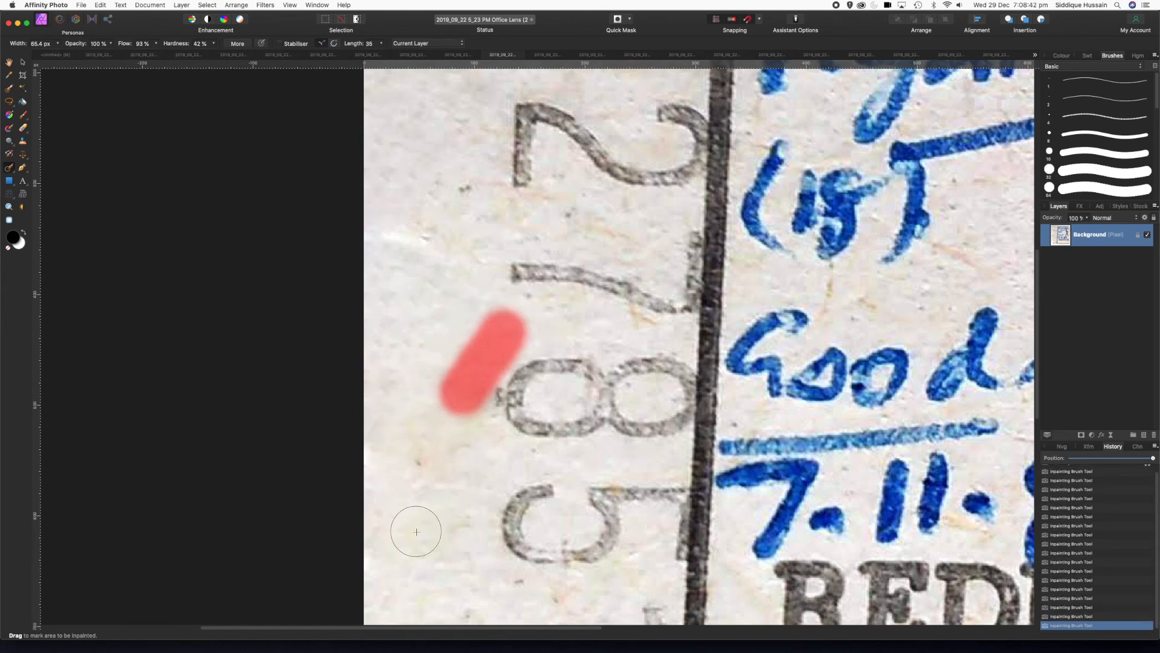
scroll(432, 502, "down", 1)
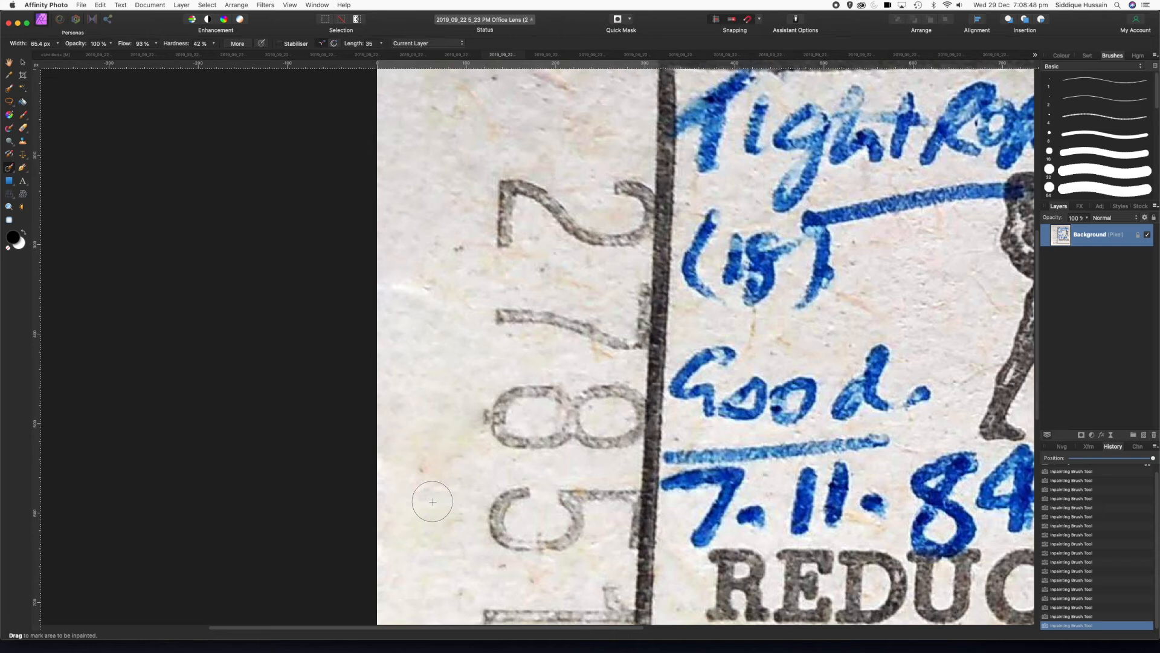
scroll(433, 502, "down", 1)
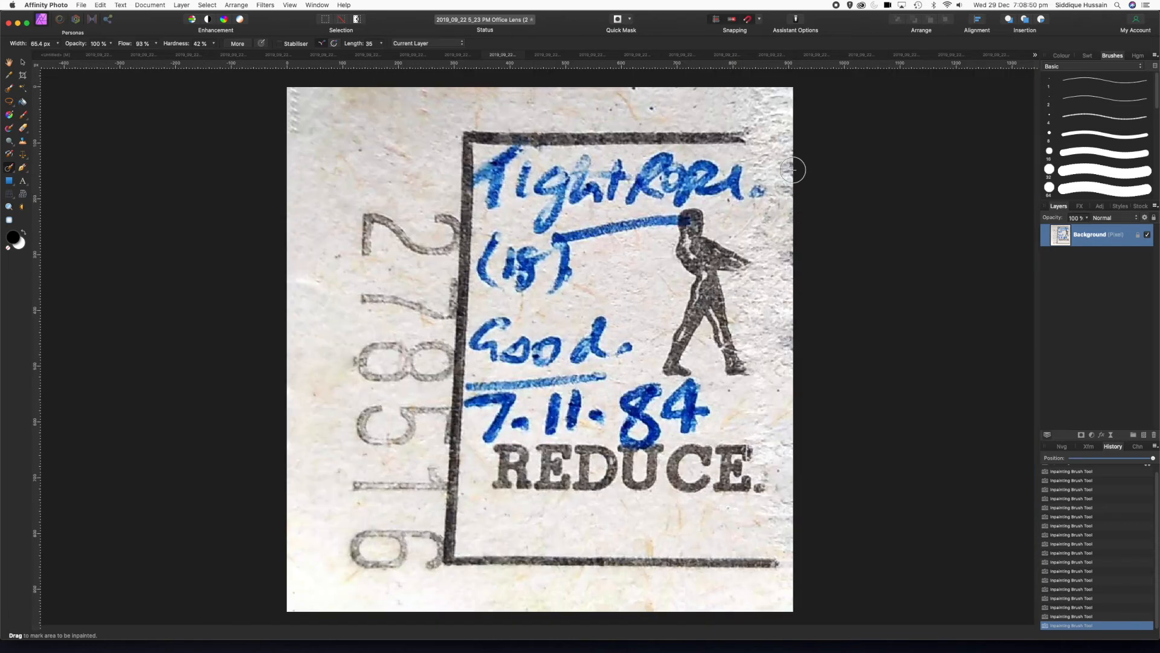